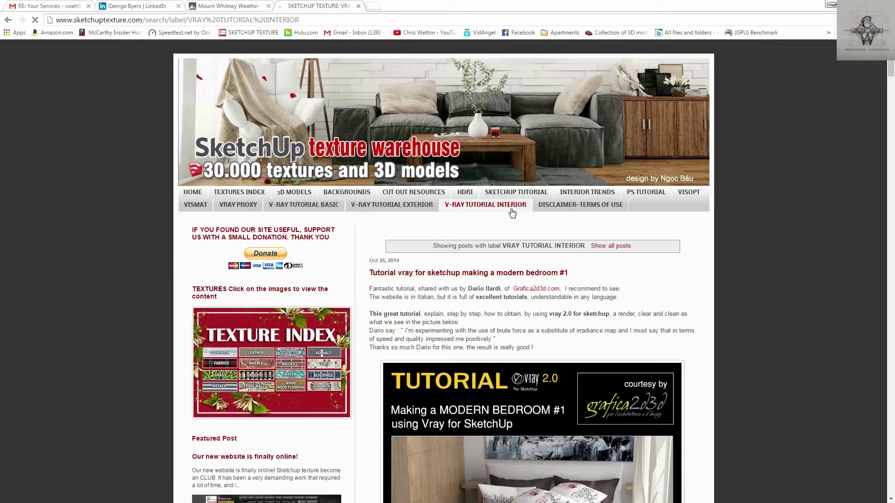
Scroll down the post, view the living room render enlarged, then close the lightbox
scroll(573, 308, "down", 5)
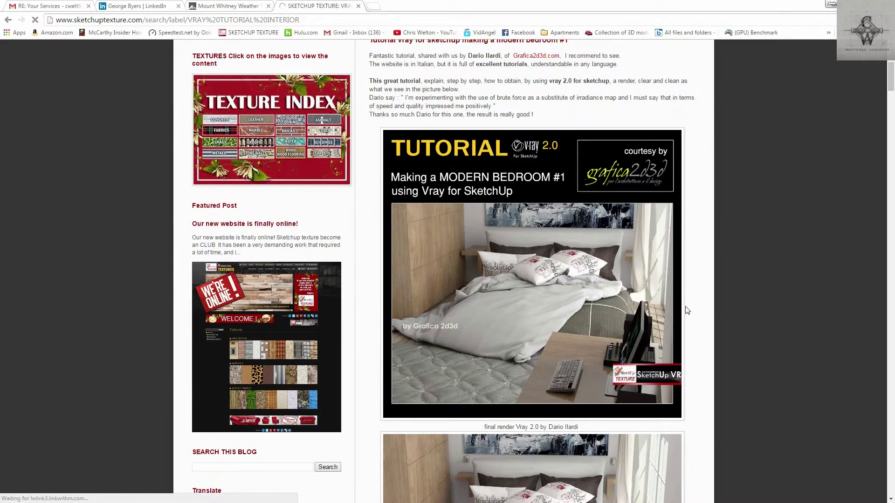
scroll(687, 310, "down", 15)
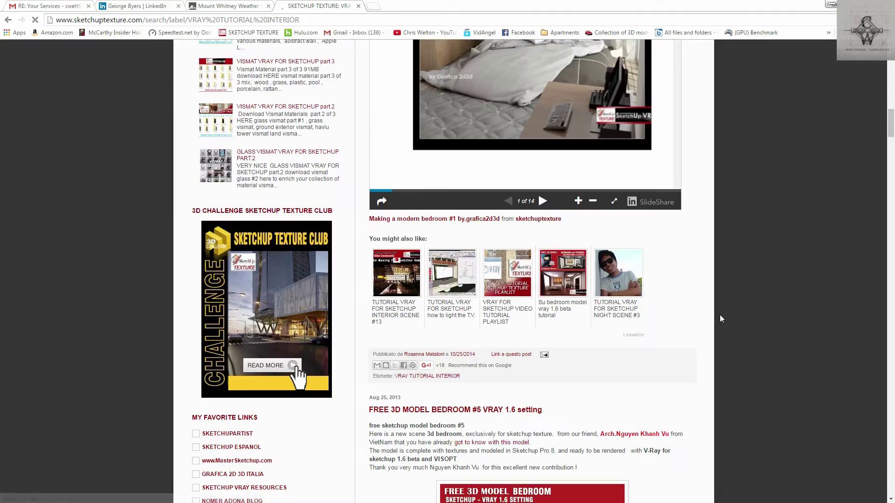
scroll(720, 314, "down", 20)
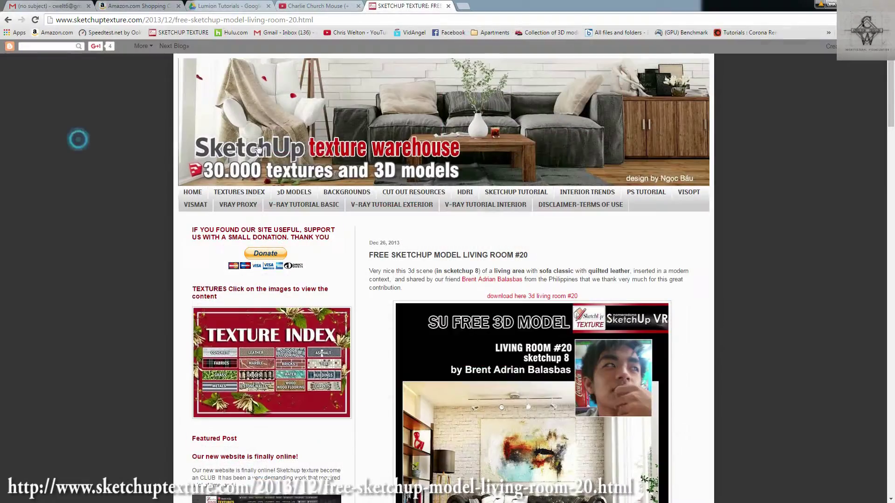
scroll(161, 156, "down", 4)
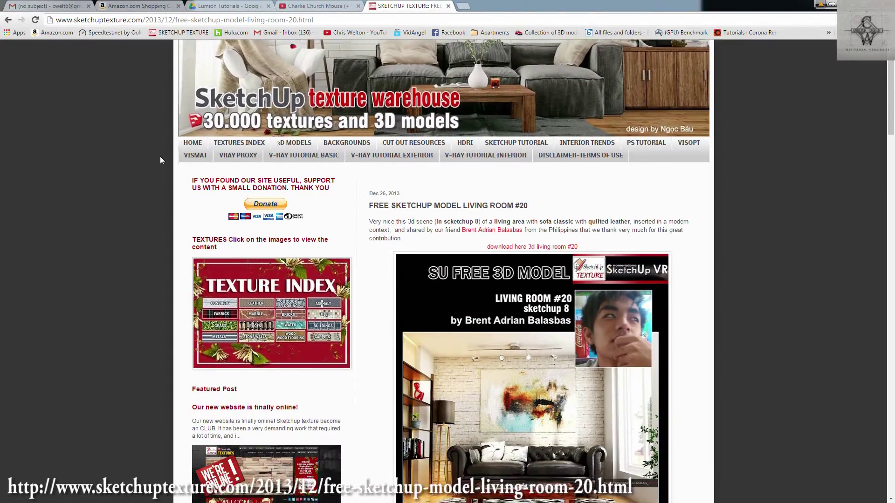
left_click(485, 212)
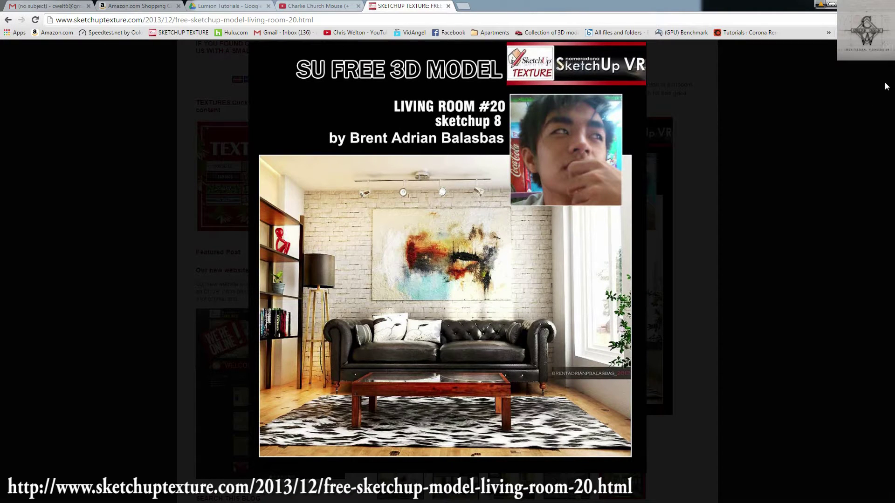
left_click(765, 74)
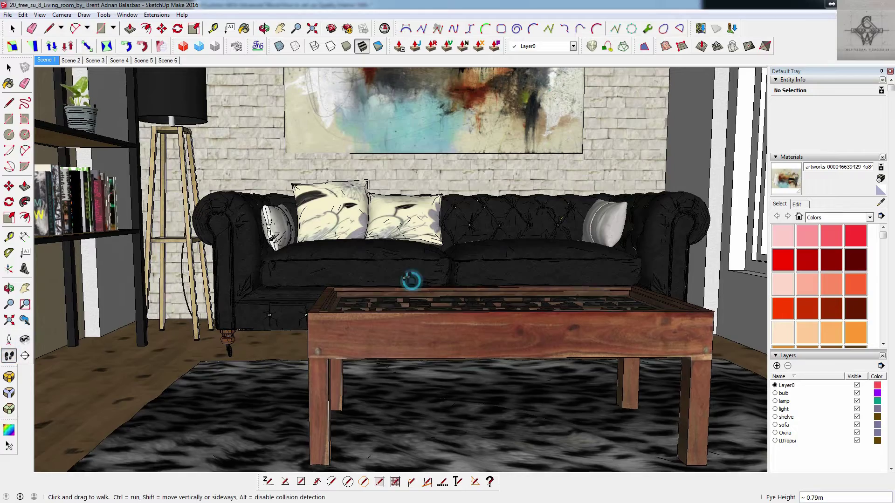
left_click_drag(405, 219, 254, 182)
scroll(254, 182, "up", 3)
middle_click_drag(254, 182, 427, 373)
middle_click_drag(373, 322, 163, 262)
left_click(9, 308)
left_click_drag(375, 235, 385, 373, "shift")
middle_click_drag(350, 361, 256, 339)
mouse_move(256, 339)
left_mouse_down()
mouse_move(151, 356)
mouse_move(154, 418)
mouse_move(238, 327)
mouse_move(132, 281)
left_mouse_up()
key("z")
key("o")
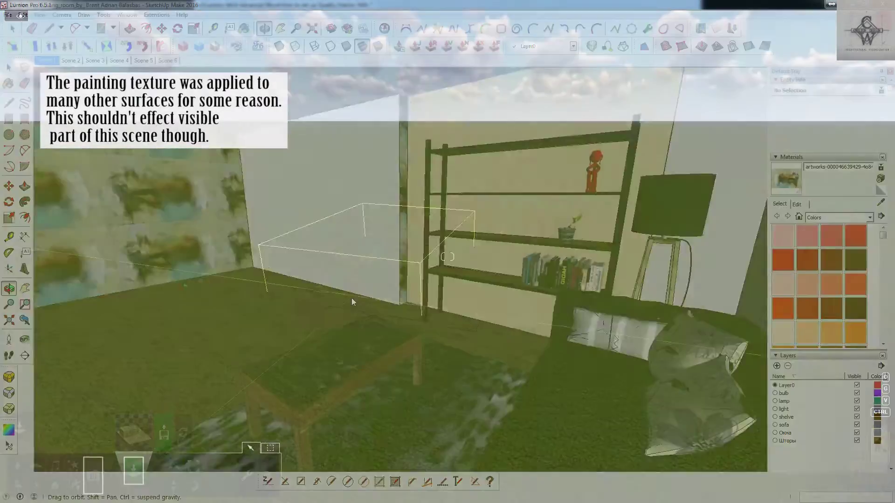
Fly the camera forward into the room and turn it to frame the sofa and table
key("w")
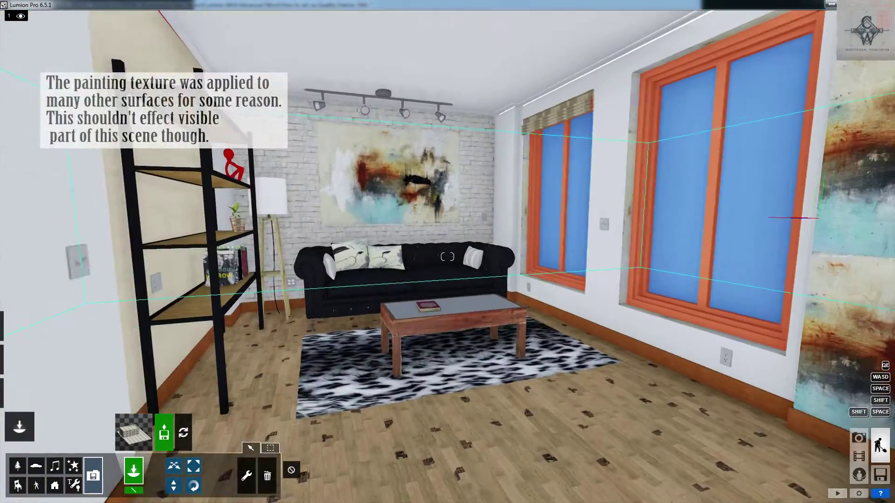
key("w")
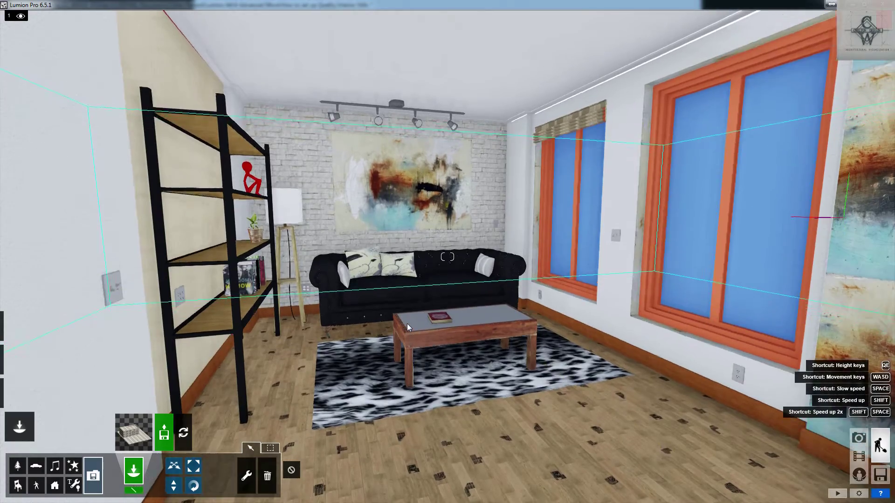
right_click_drag(409, 323, 394, 311)
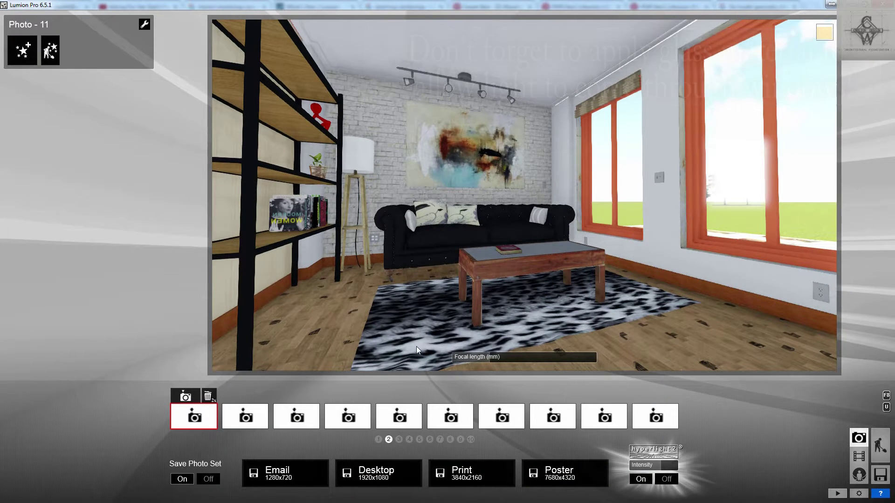
Store the view as the first photo and add a Sun effect with an adjusted heading
left_click(183, 397)
left_click(22, 50)
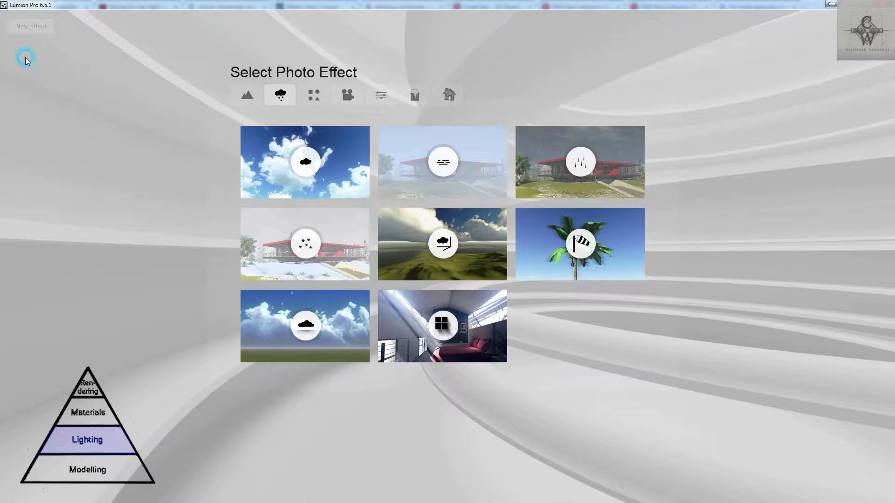
left_click(252, 97)
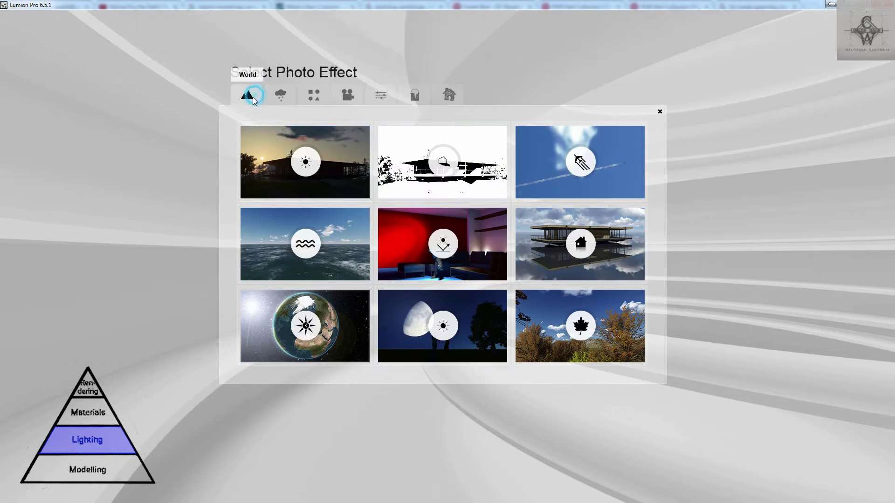
left_click(293, 155)
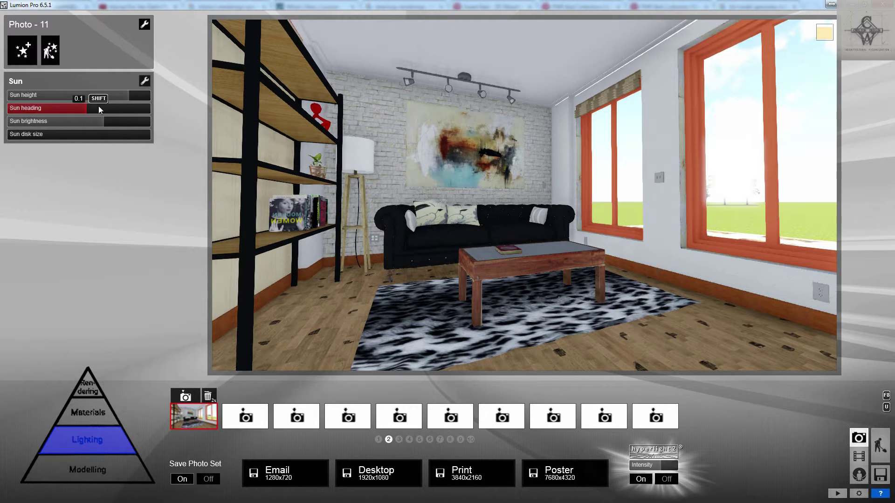
mouse_move(95, 107)
left_mouse_down()
mouse_move(111, 111)
mouse_move(86, 113)
mouse_move(131, 99)
mouse_move(37, 111)
mouse_move(86, 109)
left_mouse_up()
Add a Shadow effect with raised omnishadow and stronger shadow coloring
left_click(29, 58)
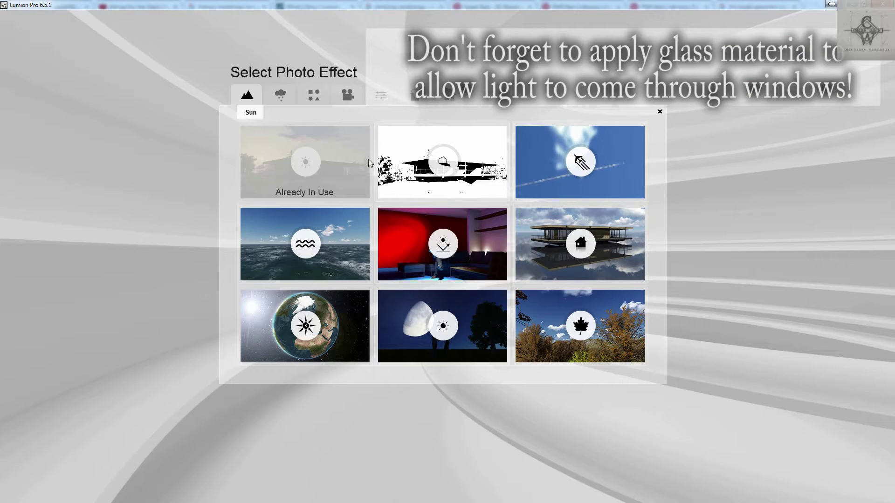
left_click(450, 160)
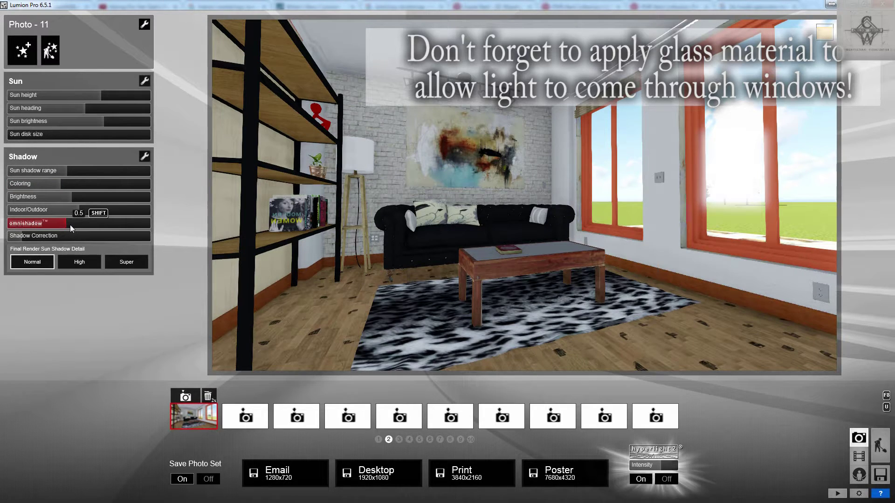
left_click_drag(70, 224, 142, 225)
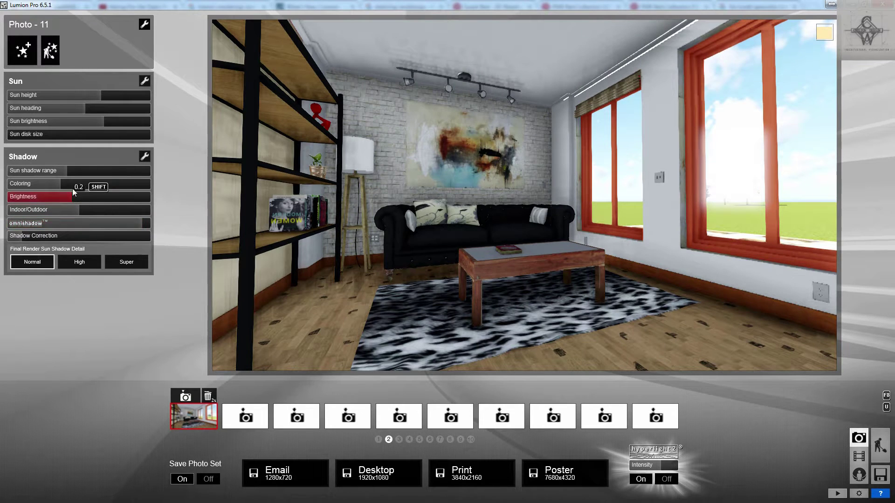
left_click_drag(72, 186, 109, 188)
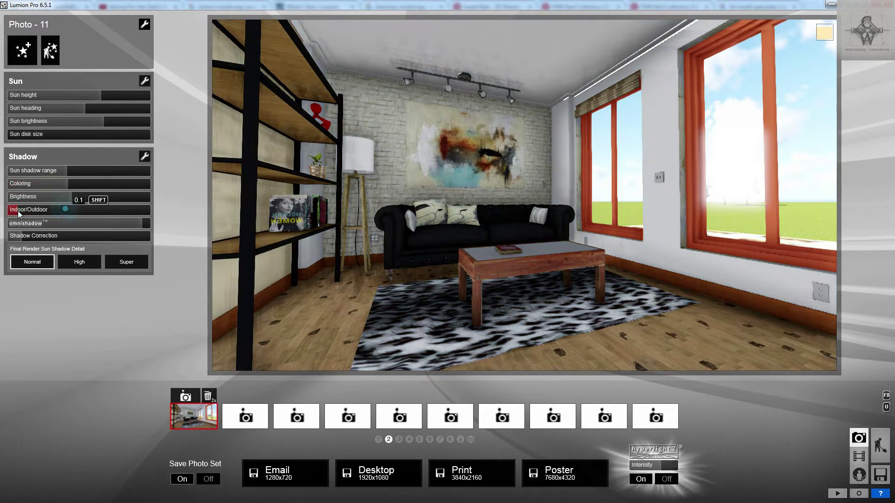
left_click(23, 50)
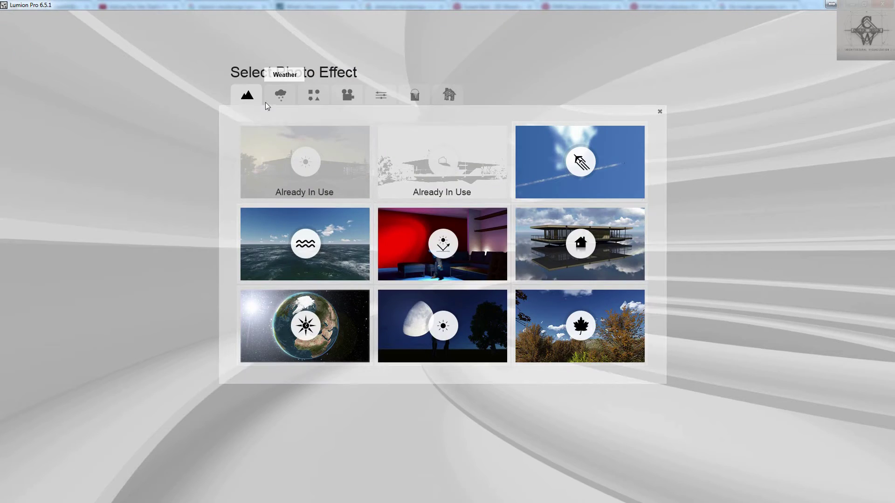
Add a Cloud effect with sky brightness 0.5 and raise the spotlight GI amount
left_click(265, 95)
left_click(250, 148)
left_click_drag(94, 280, 135, 283)
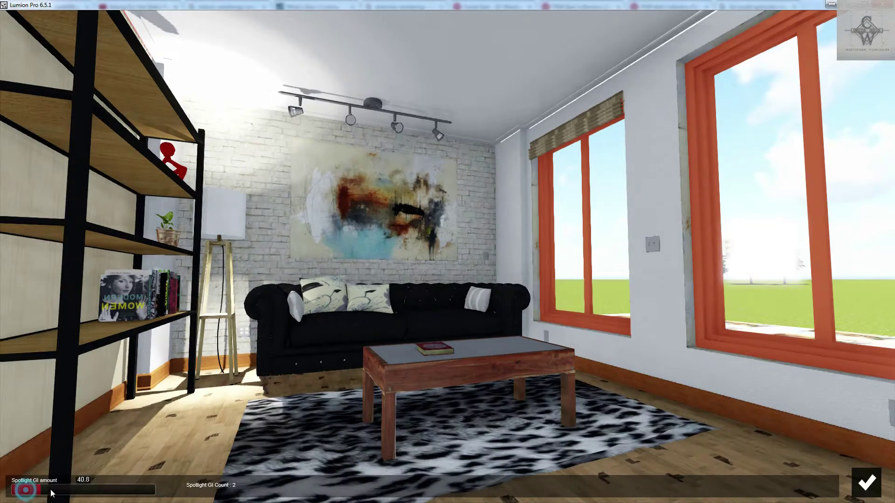
left_click_drag(19, 490, 78, 494)
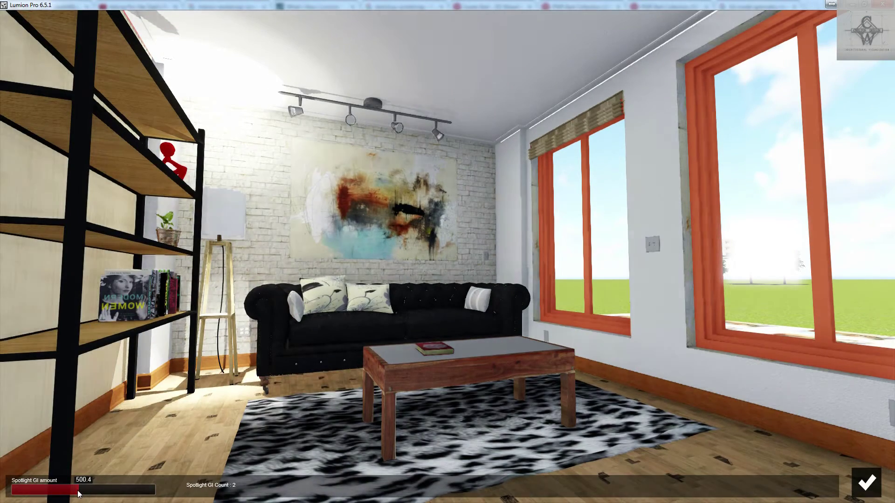
left_click(867, 483)
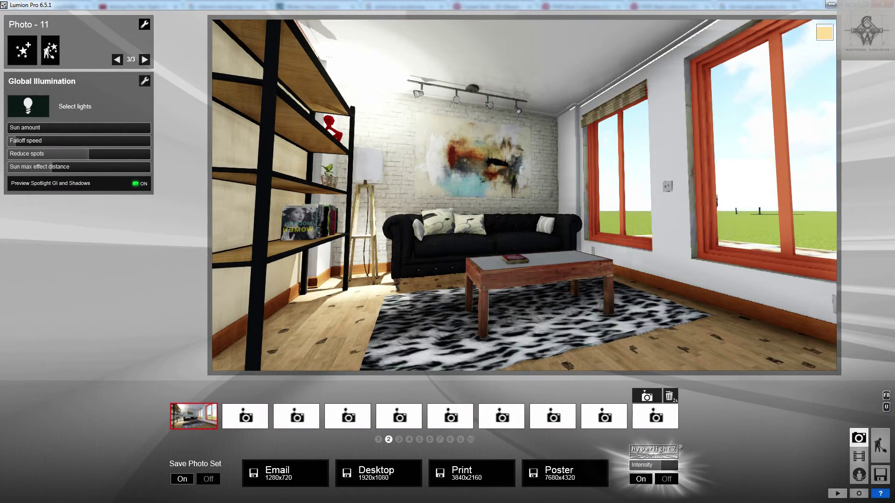
Add a Styrofoam effect with diffusion 0.3, then lower the Cloud sky brightness
left_click(26, 55)
left_click(443, 319)
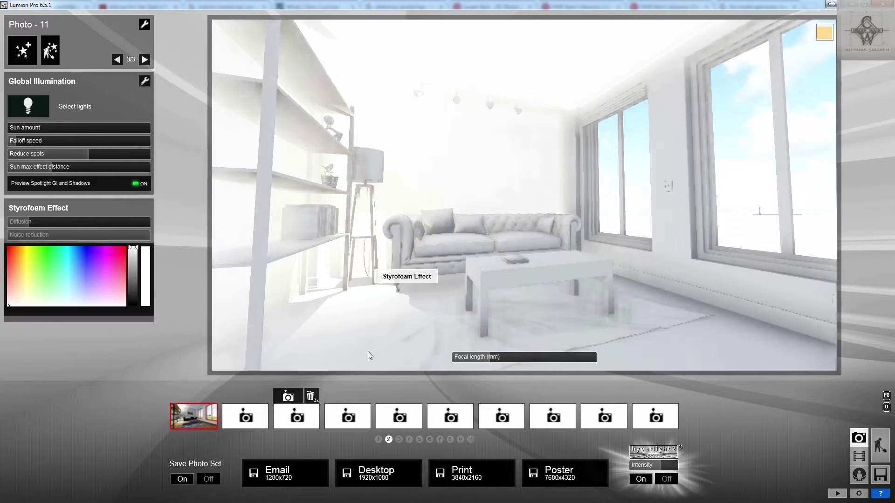
left_click_drag(39, 222, 16, 228)
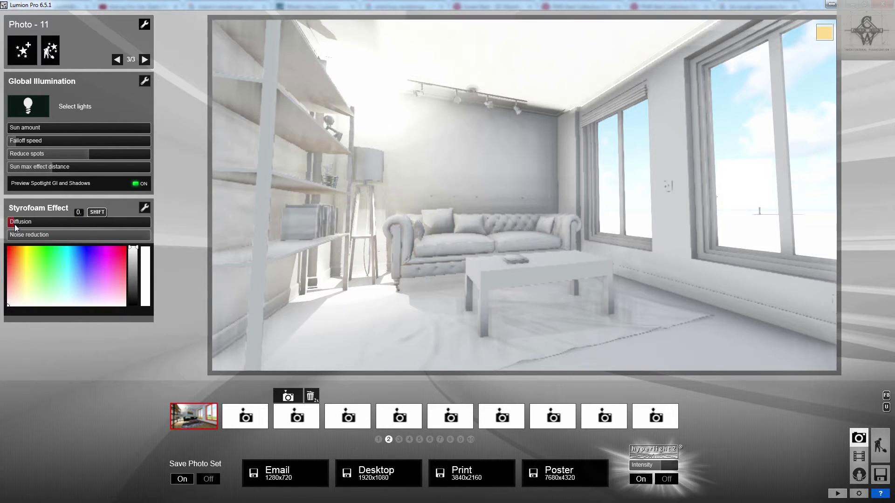
left_click(117, 59)
left_click_drag(84, 213, 96, 214)
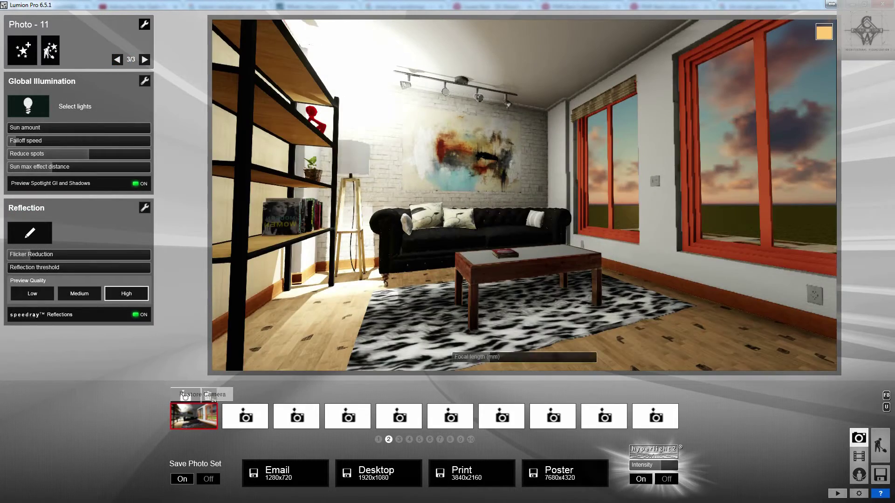
left_click(209, 423)
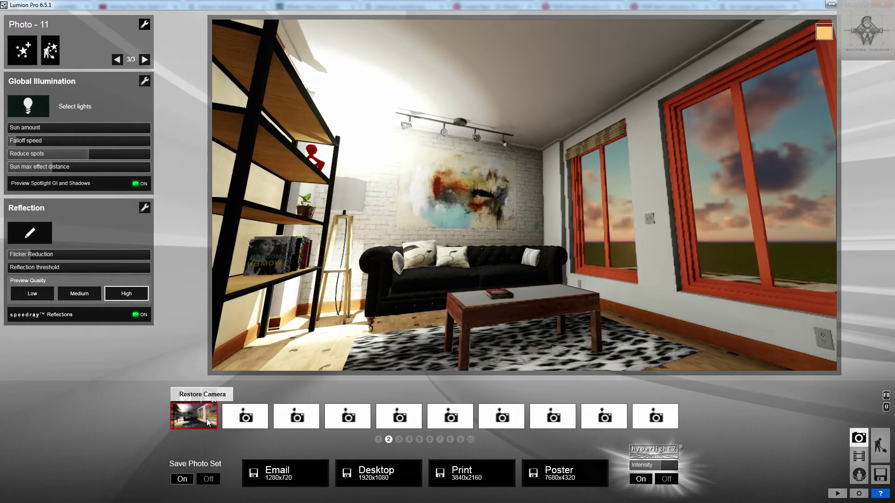
Jump back to the camera view stored in photo slot 1
left_click(208, 423)
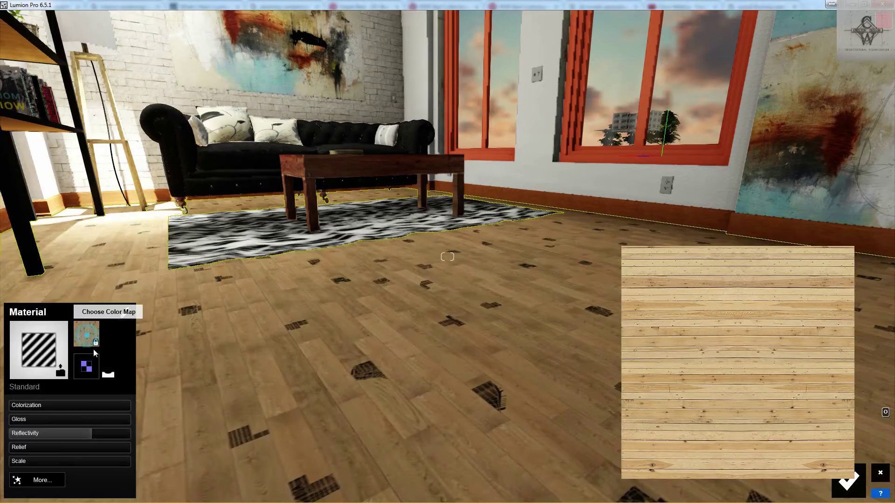
Load the wood_03_diffuse2 colour texture onto the floor and adjust the plank size
left_click(59, 364)
left_click(247, 347)
left_click(387, 467)
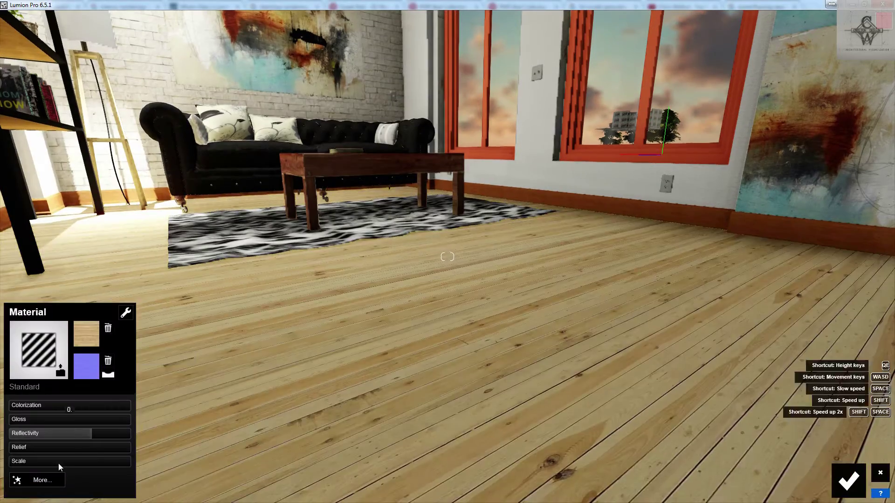
left_click_drag(58, 463, 290, 391)
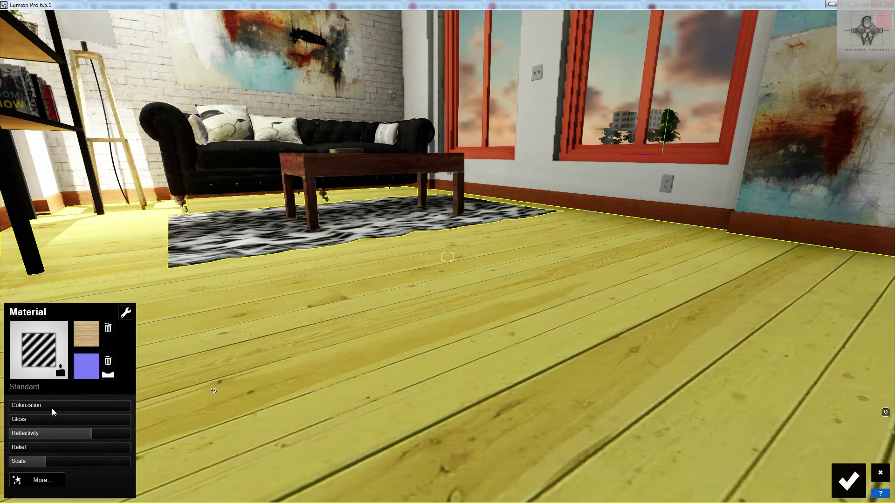
Raise the floor gloss to about 1.8
left_click_drag(65, 419, 90, 425)
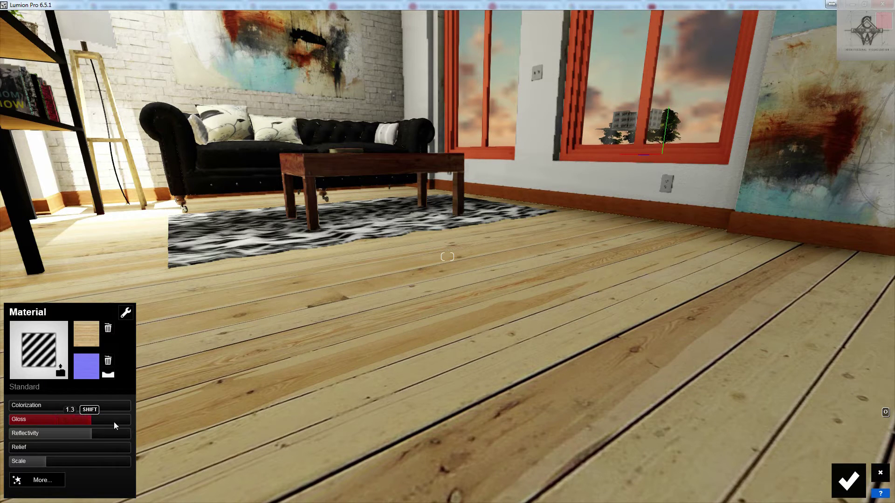
left_click_drag(114, 421, 119, 425)
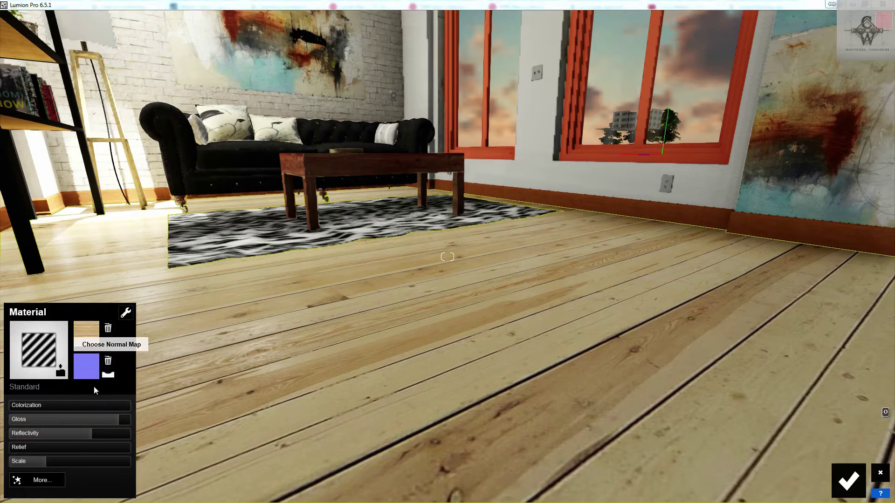
left_click(90, 373)
Load wood_03_diffuse2_NRM as the floor normal map, add relief and lower the gloss
left_click(146, 353)
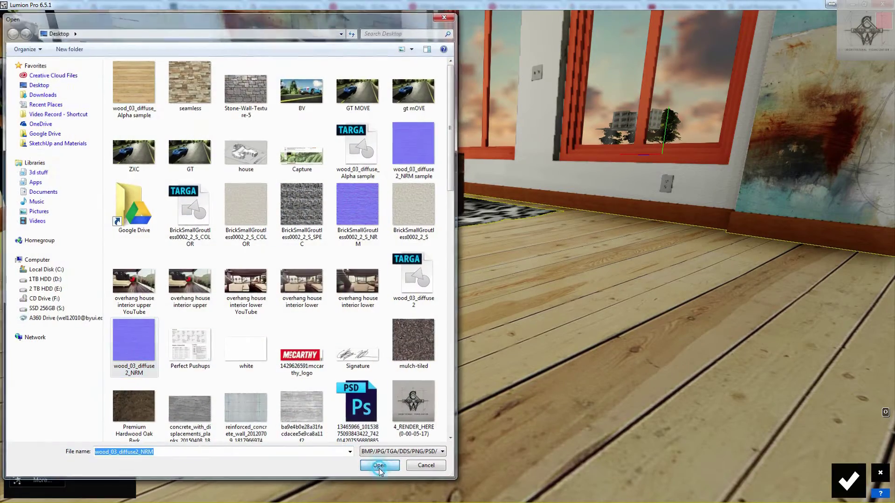
left_click(381, 467)
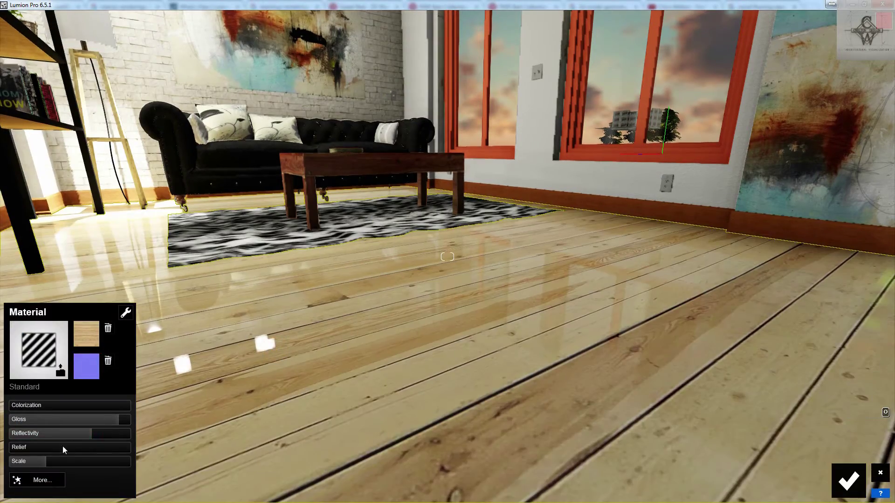
left_click_drag(63, 448, 21, 449)
left_click_drag(93, 420, 66, 425)
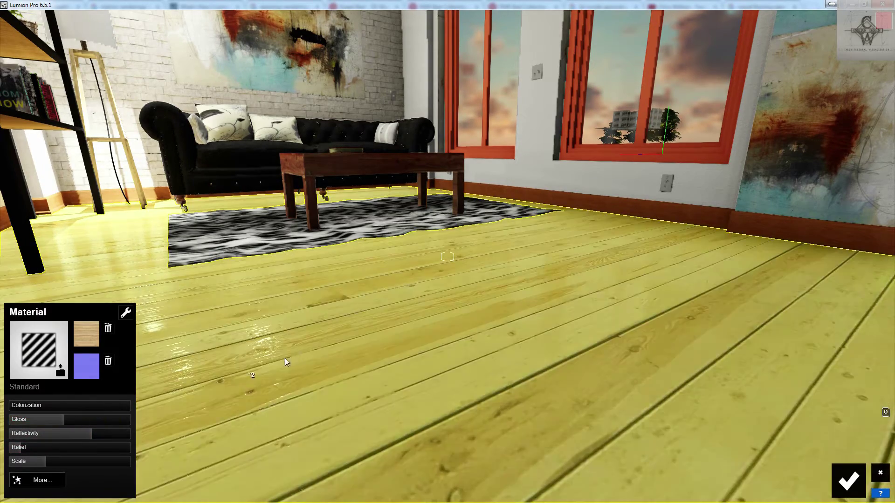
right_click_drag(284, 359, 332, 339)
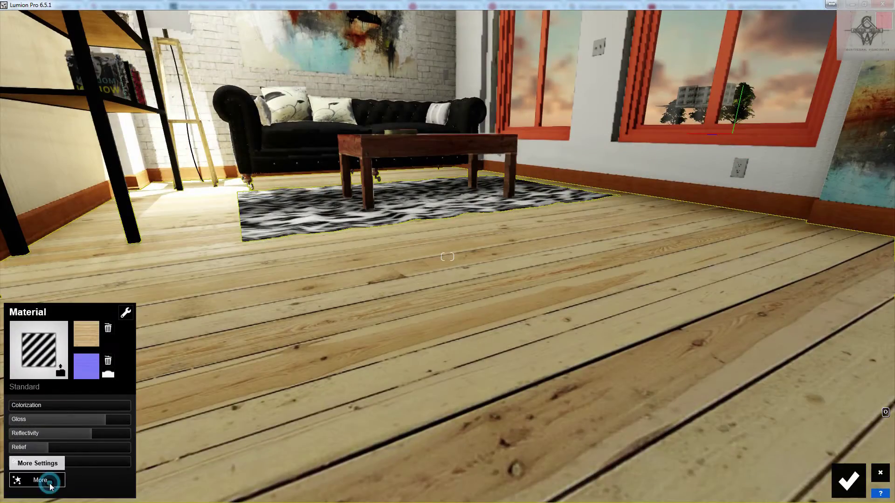
left_click(50, 484)
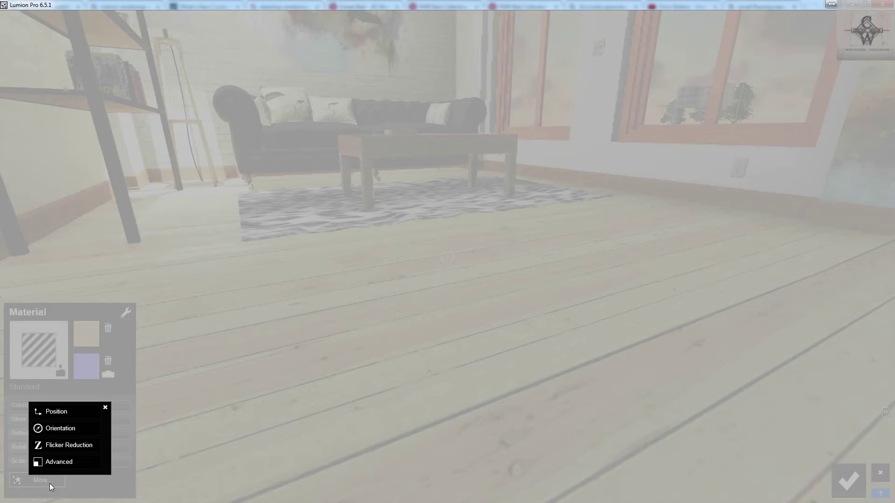
Set the floor texture alpha to Masks Reflectivity, keeping the natural wood colour after testing alternatives
left_click(66, 465)
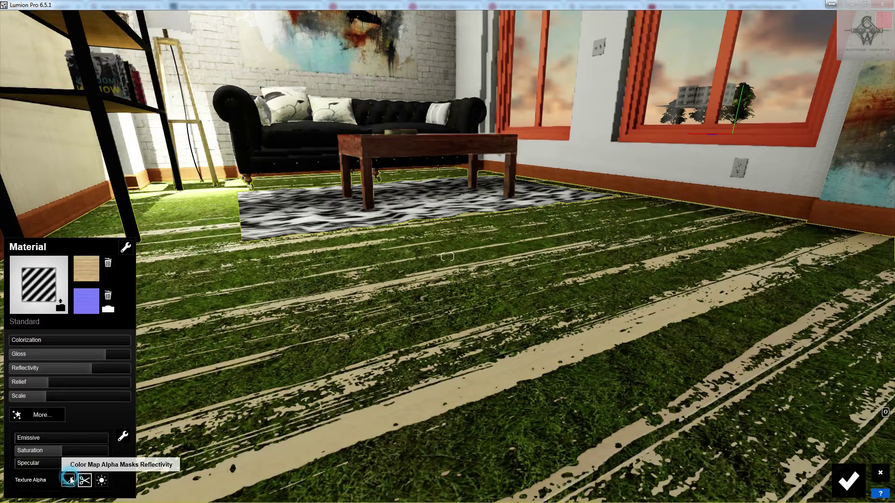
left_click(69, 481)
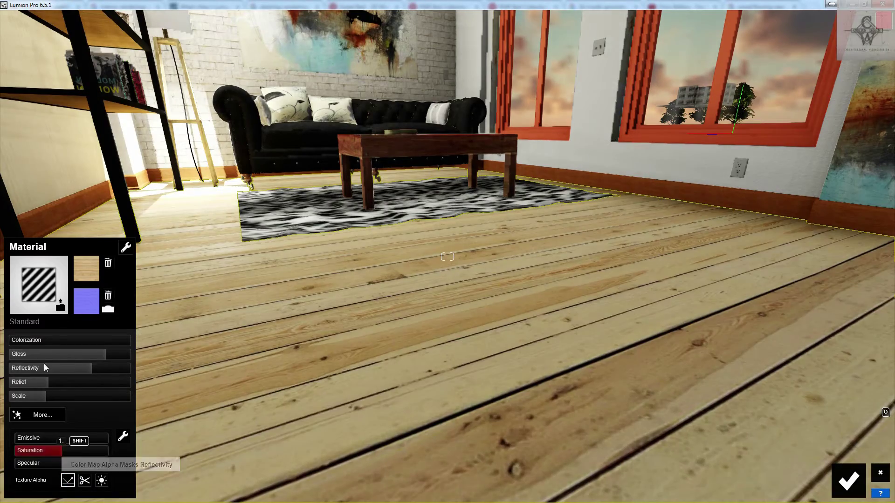
left_click_drag(29, 342, 134, 344)
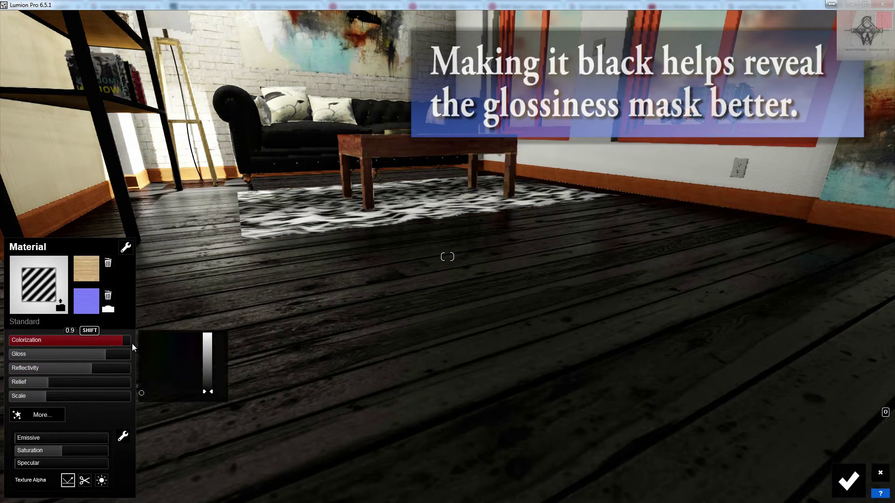
left_click(105, 485)
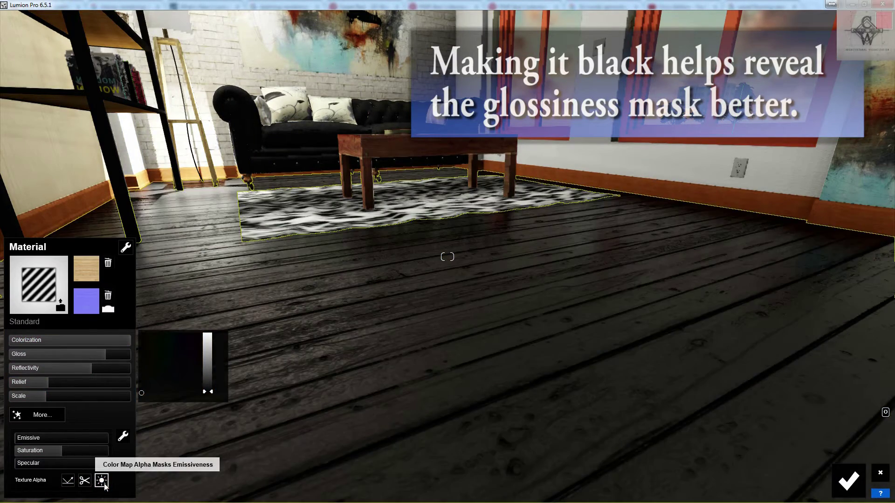
left_click(68, 481)
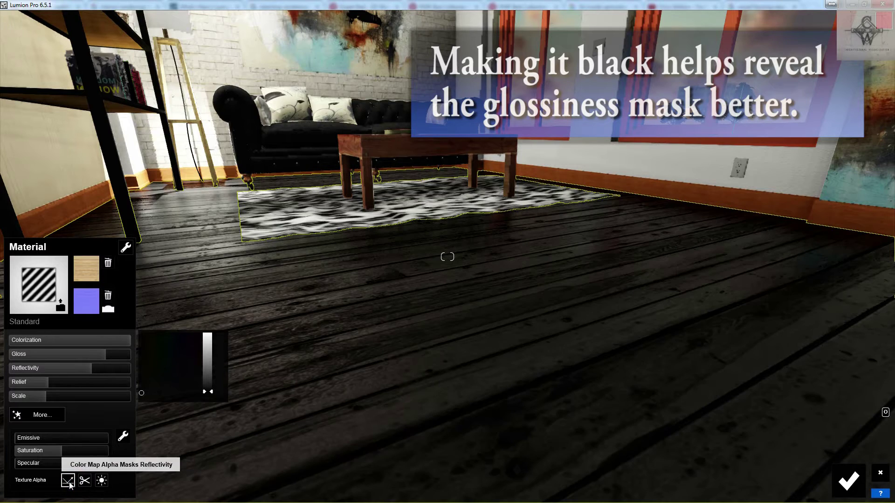
left_click(101, 481)
left_click(67, 482)
left_click_drag(70, 340, 14, 340)
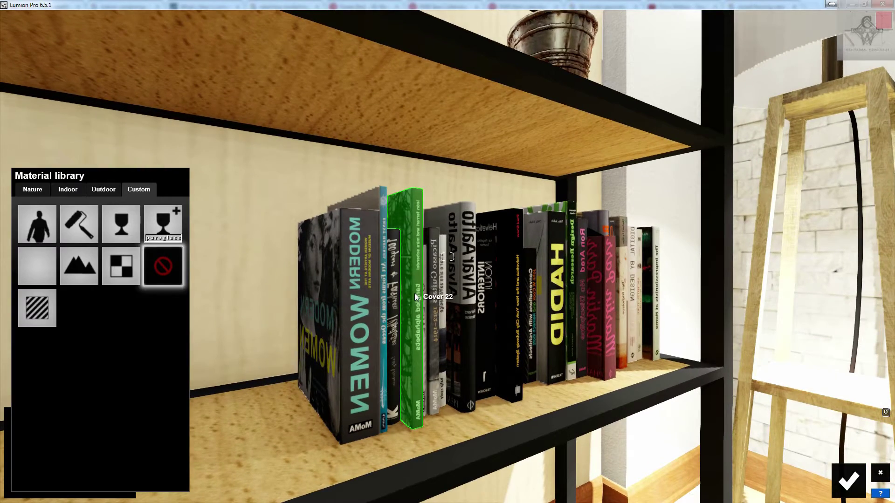
left_click(38, 312)
Raise the books' gloss and apply Architectural Glass 008 to the coffee table top
left_click(110, 425)
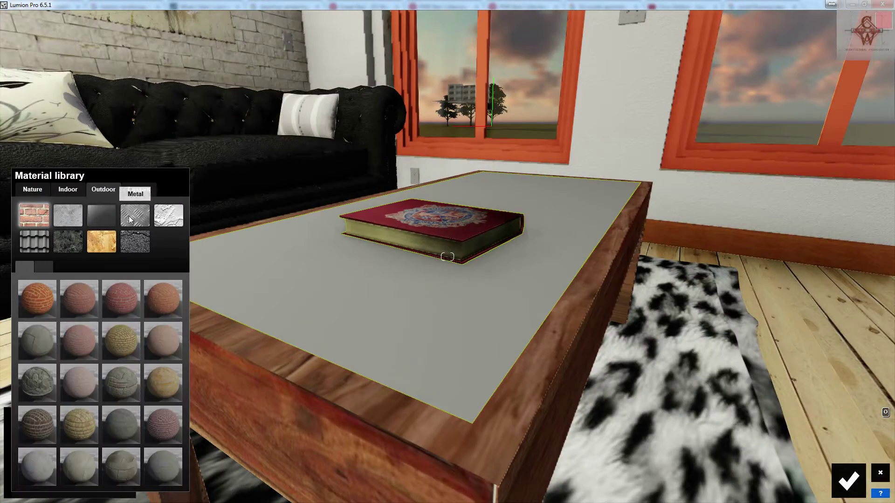
left_click(101, 216)
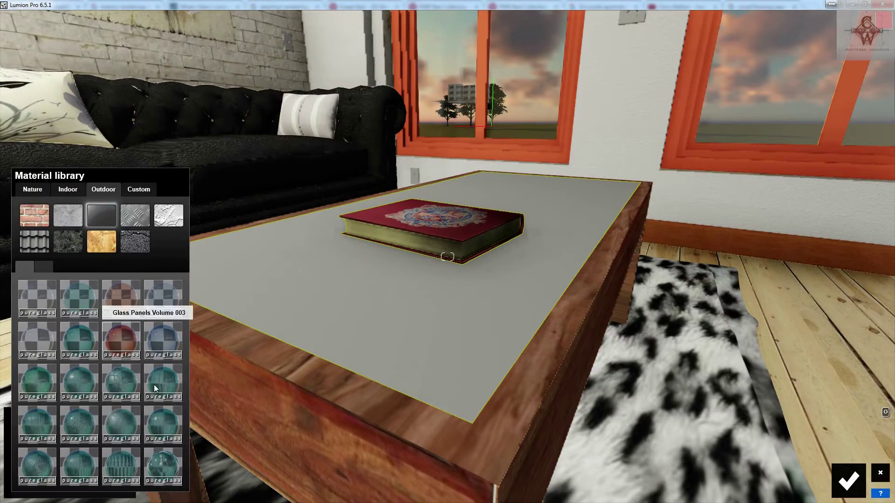
left_click(127, 426)
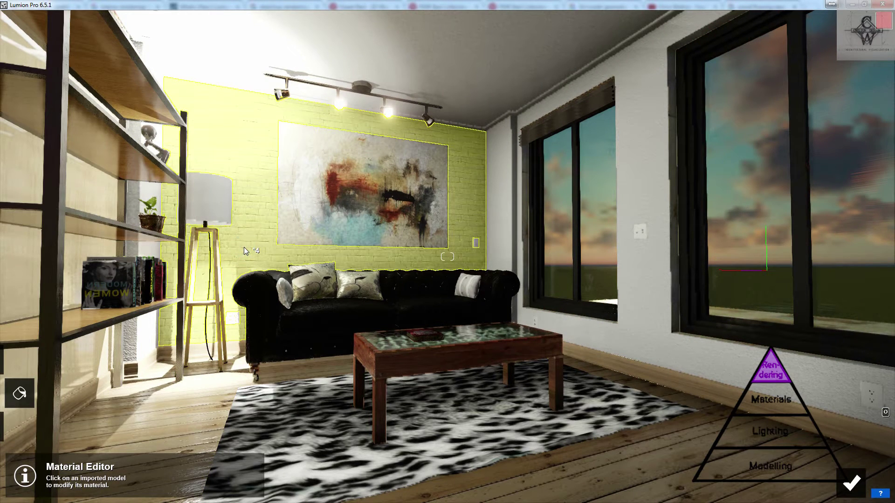
left_click(244, 247)
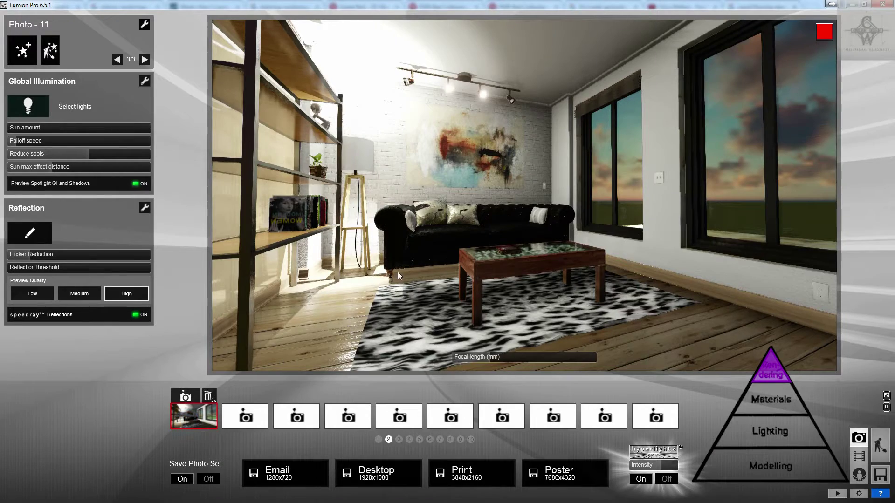
Frame a low, wider-angle close-up of sofa, lamp and bookshelf and store it in slot 1
key("d")
right_click_drag(398, 273, 410, 314)
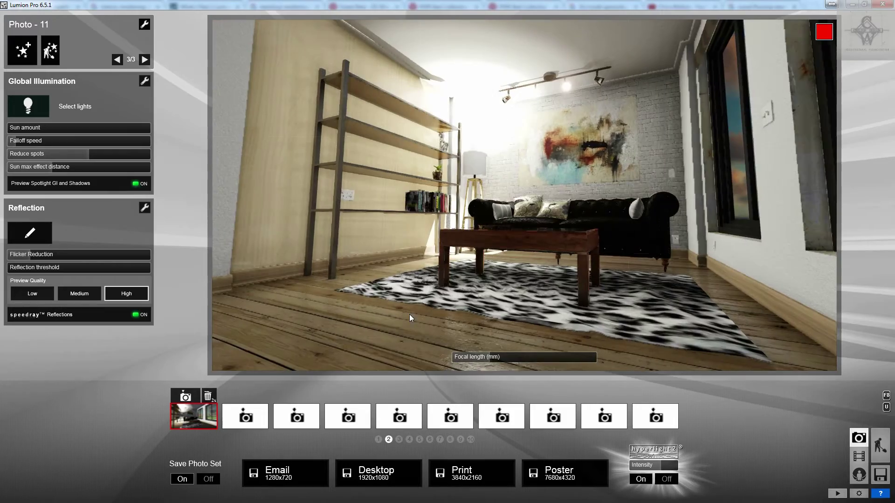
mouse_move(510, 357)
left_mouse_down()
mouse_move(539, 359)
mouse_move(514, 362)
left_mouse_up()
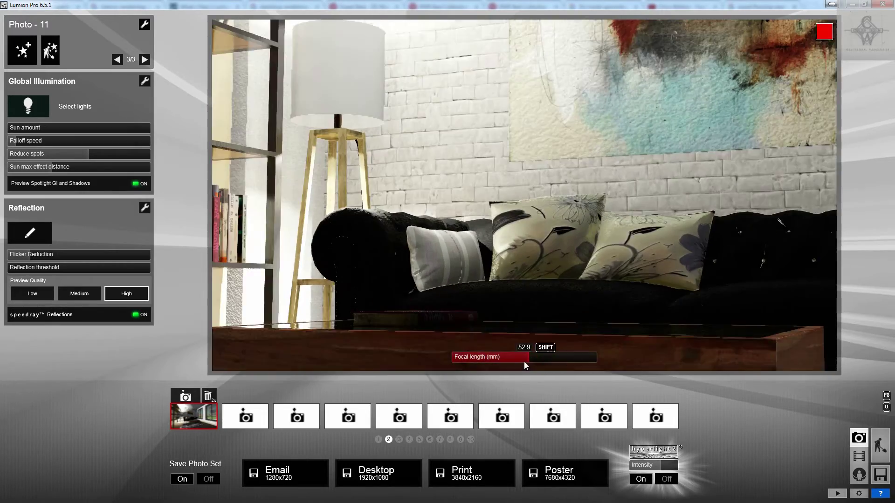
key("d")
mouse_move(525, 344)
right_mouse_down()
mouse_move(507, 333)
mouse_move(514, 338)
right_mouse_up()
key("e")
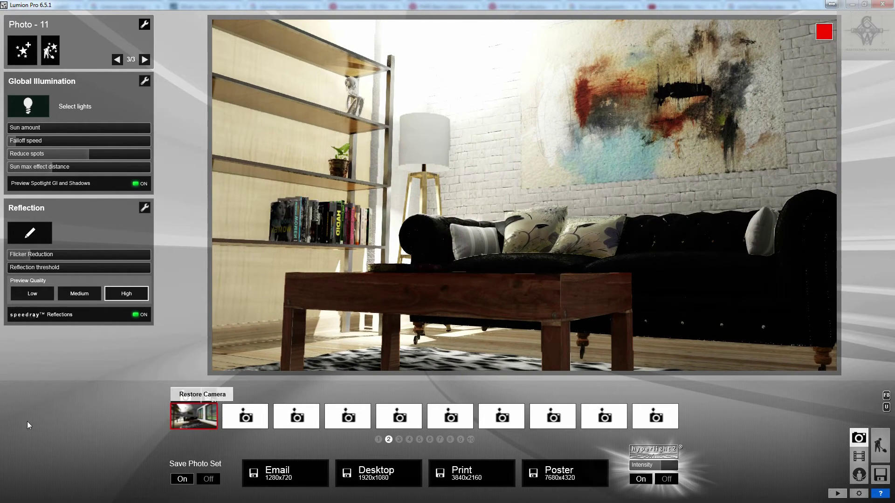
left_click(186, 397)
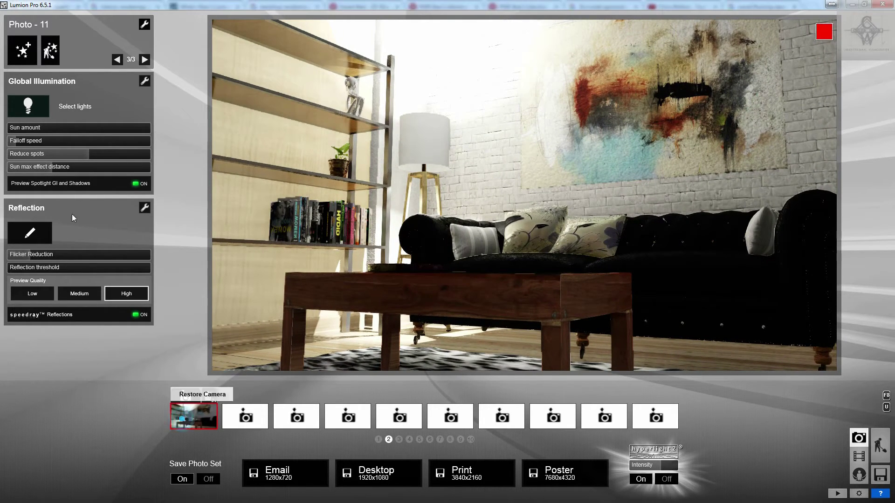
left_click(23, 52)
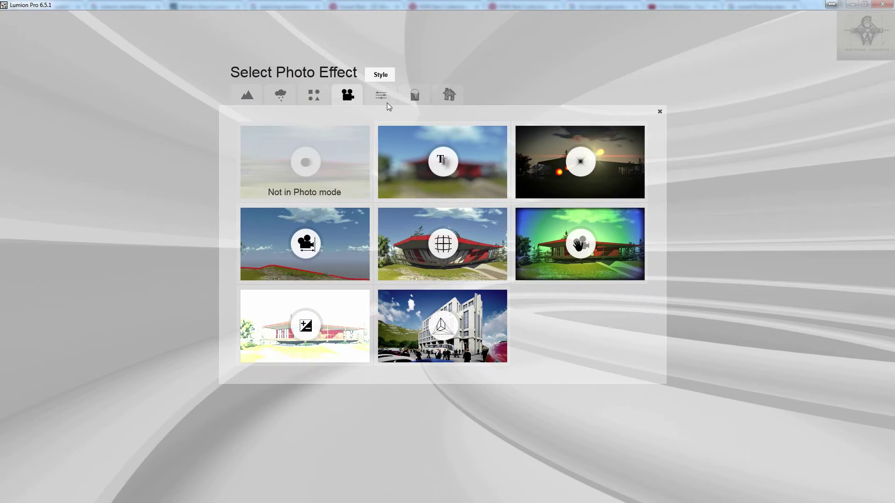
Add Depth of Field with auto focus, raise its blur amount, and pick a different bokeh shape
left_click(475, 166)
left_click(137, 155)
left_click(30, 176)
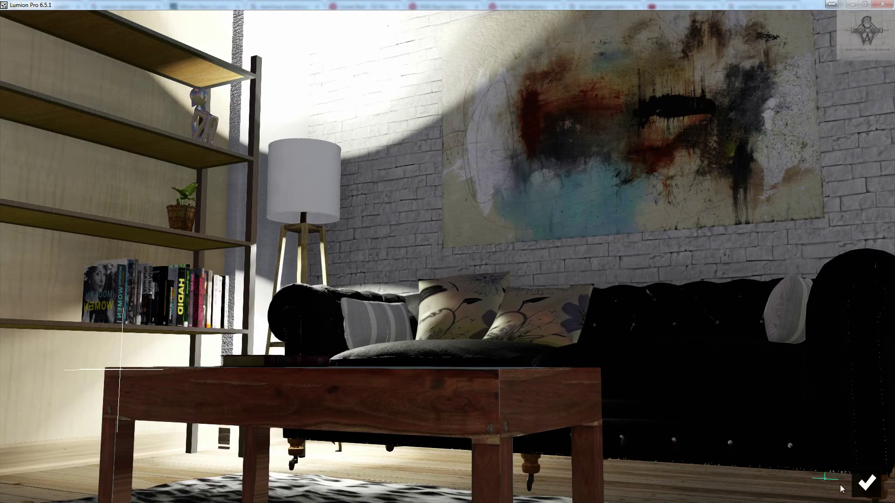
left_click(865, 483)
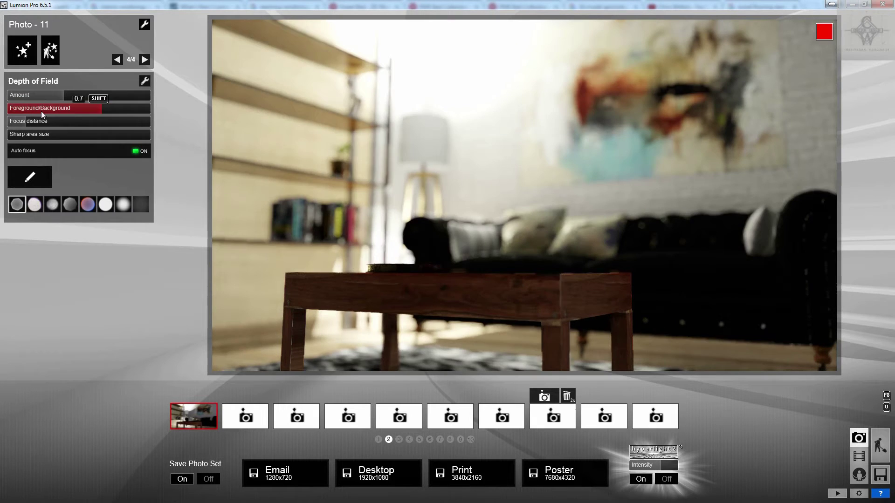
mouse_move(66, 97)
left_mouse_down()
mouse_move(95, 100)
mouse_move(65, 99)
left_mouse_up()
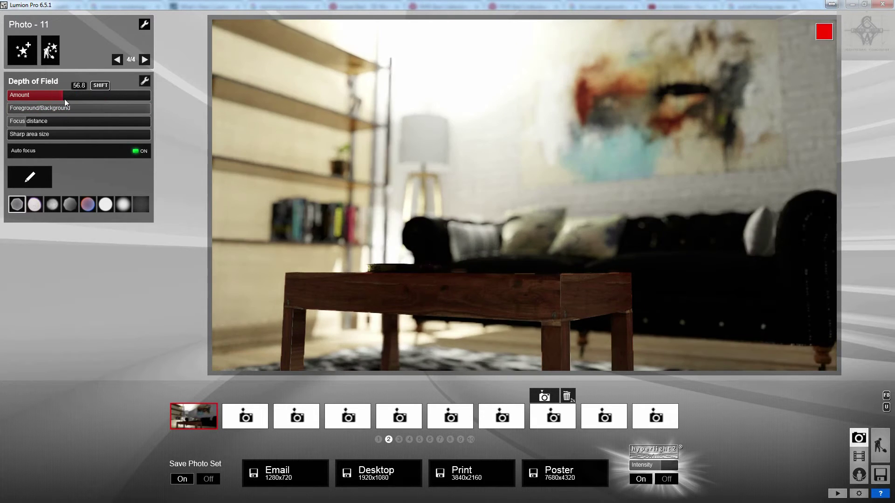
left_click(88, 204)
Add a Lens flare effect and tune its bright-pixel isolation and lens dirt
left_click(22, 50)
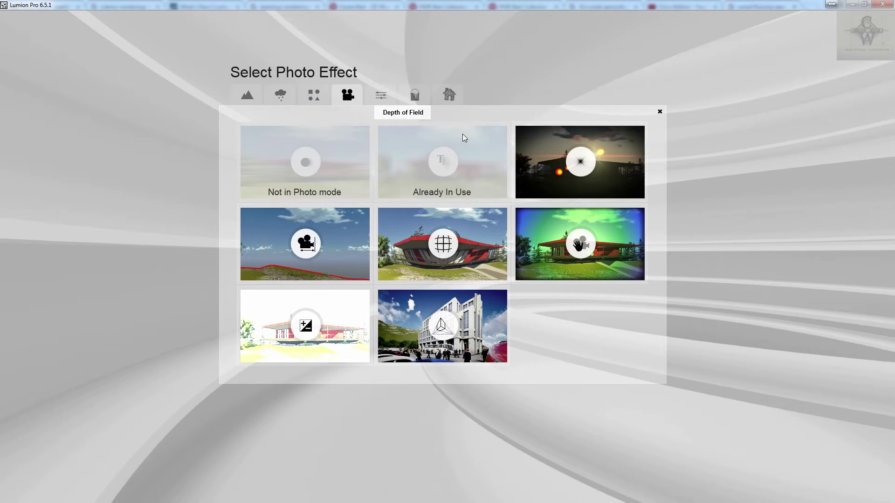
left_click(580, 162)
left_click_drag(100, 217, 64, 246)
Add the Analog Color Lab effect and set its Amount
left_click(22, 50)
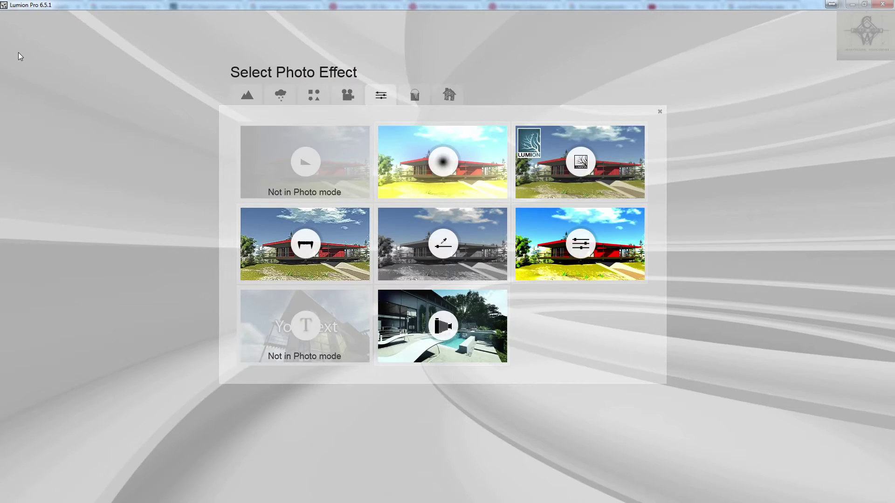
left_click(419, 257)
mouse_move(77, 288)
left_mouse_down()
mouse_move(62, 287)
mouse_move(87, 287)
left_mouse_up()
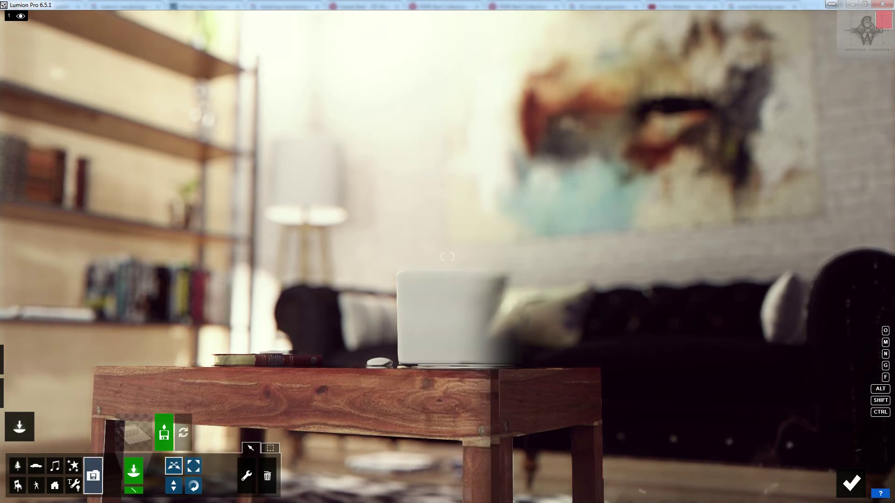